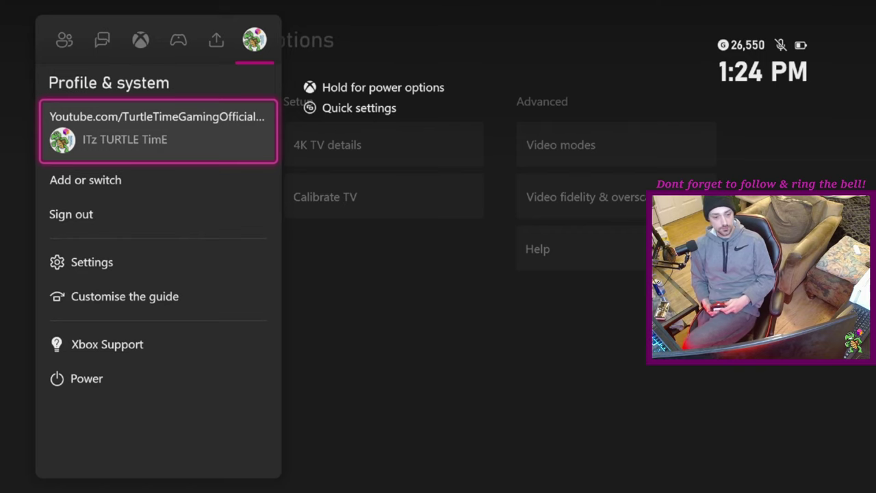
- Open the TV & display options page in the console's general settings
key("Left")
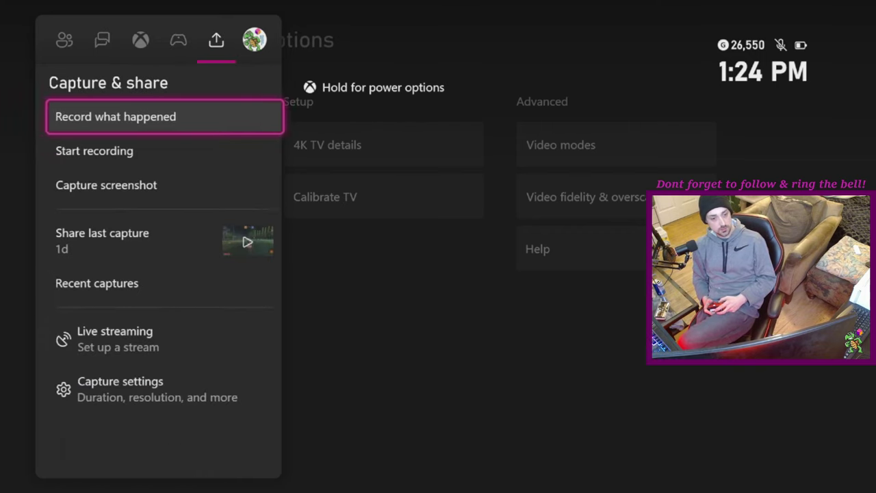
key("Right")
key("Down")
key("Down")
key("Down")
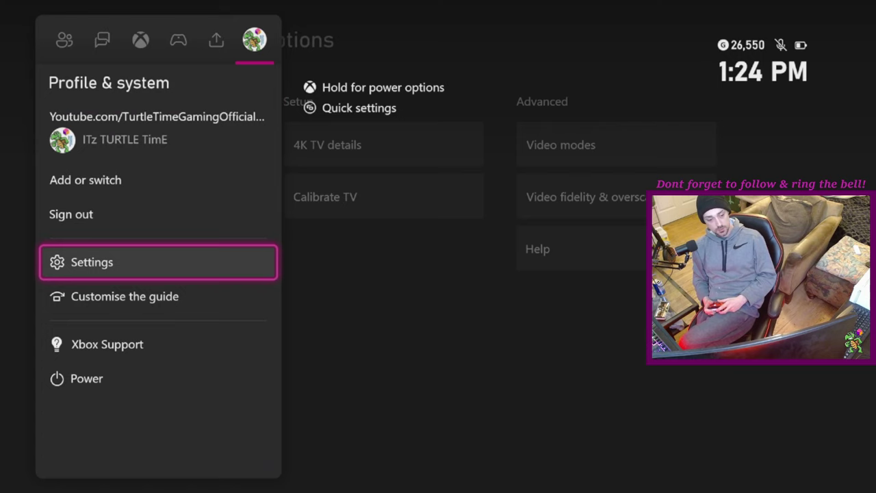
key("Return")
key("Right")
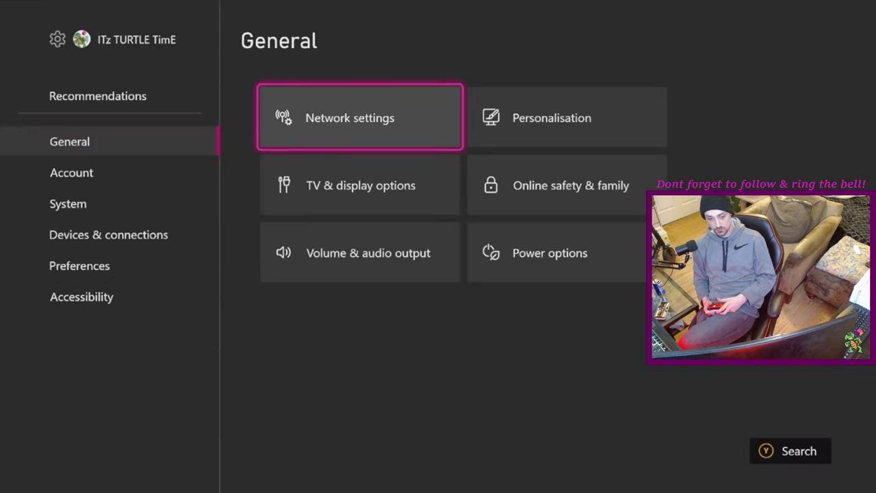
key("Down")
key("Return")
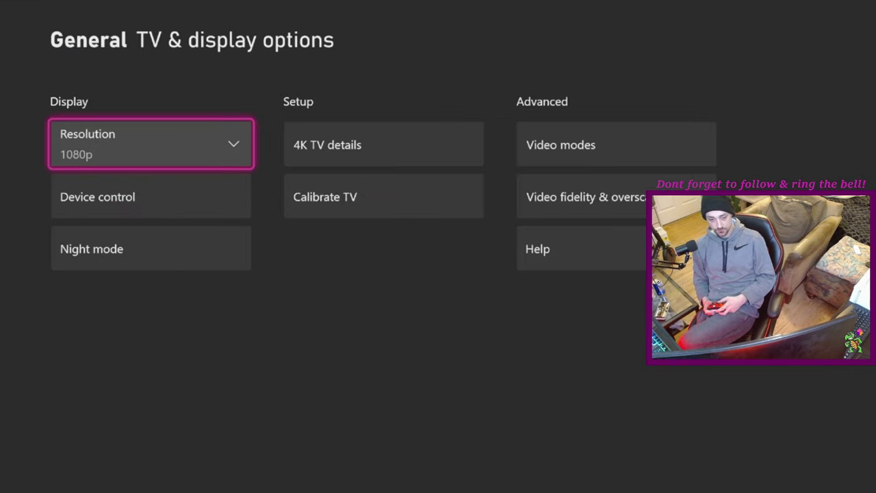
- Set the display override to HDMI in the video fidelity and overscan settings
key("Right")
key("Right")
key("Down")
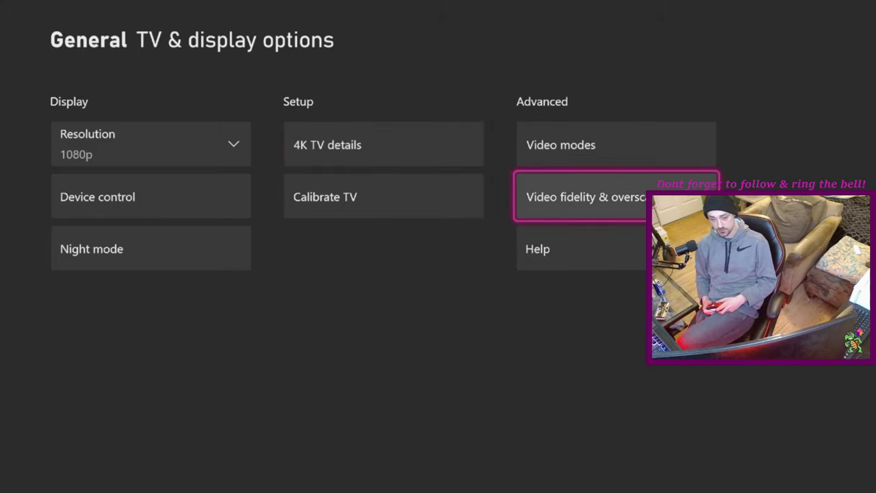
key("Return")
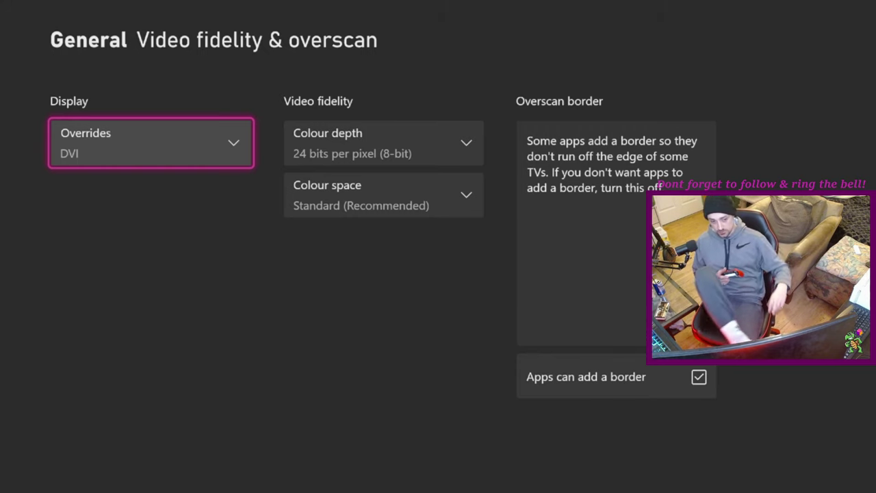
key("Return")
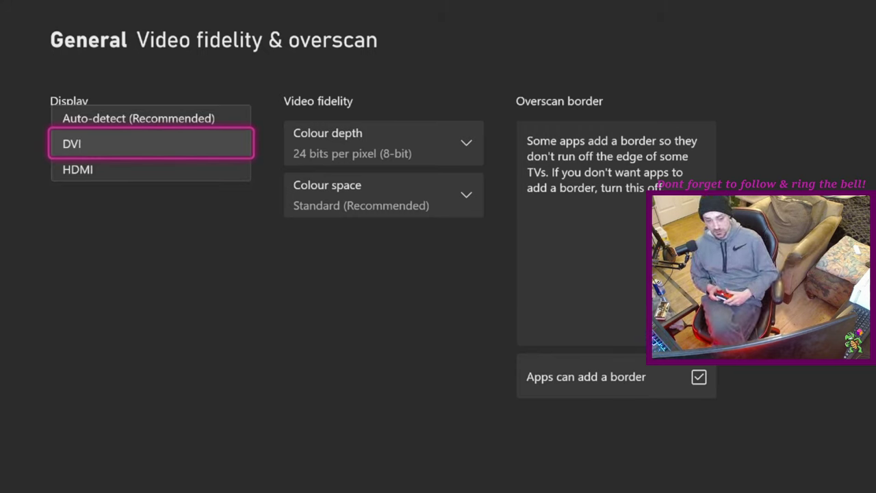
key("Down")
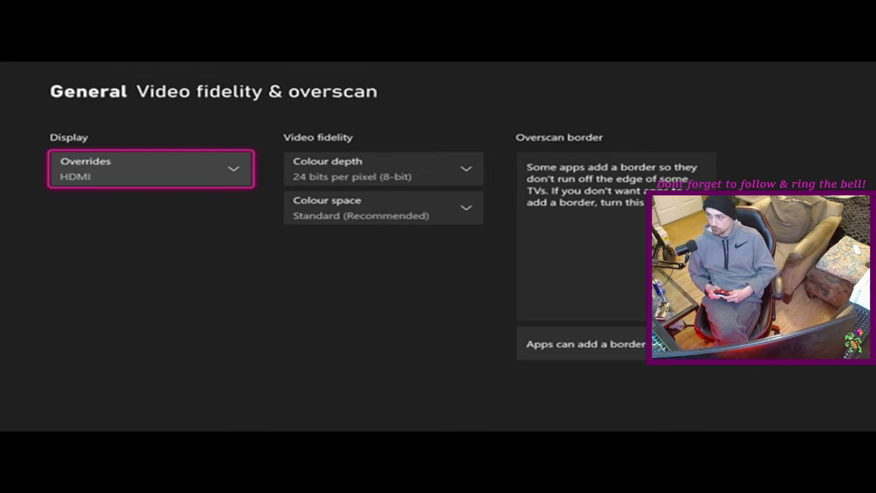
- Set the colour space to PC RGB, keep the change, and return to the TV & display options
key("Right")
key("Down")
key("Return")
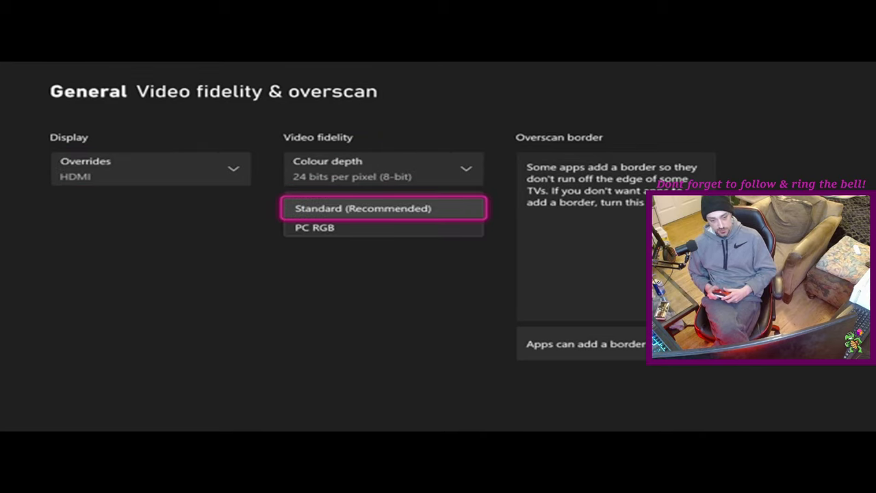
key("Down")
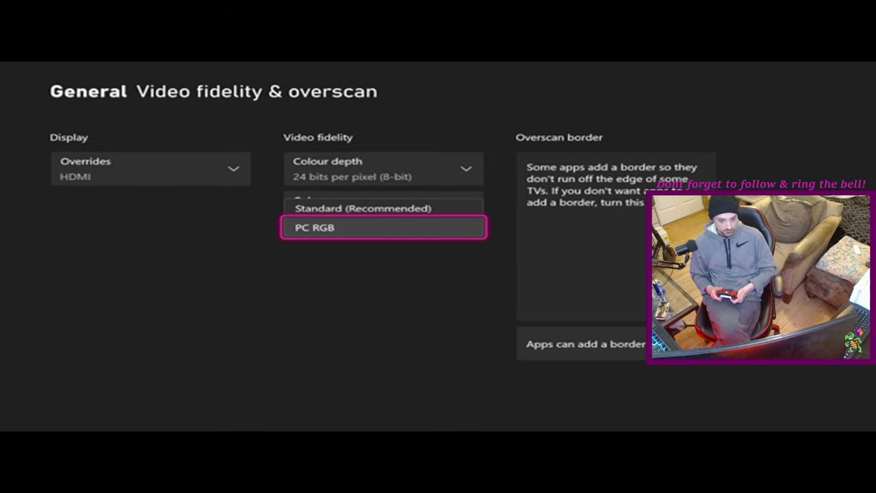
key("Return")
key("Left")
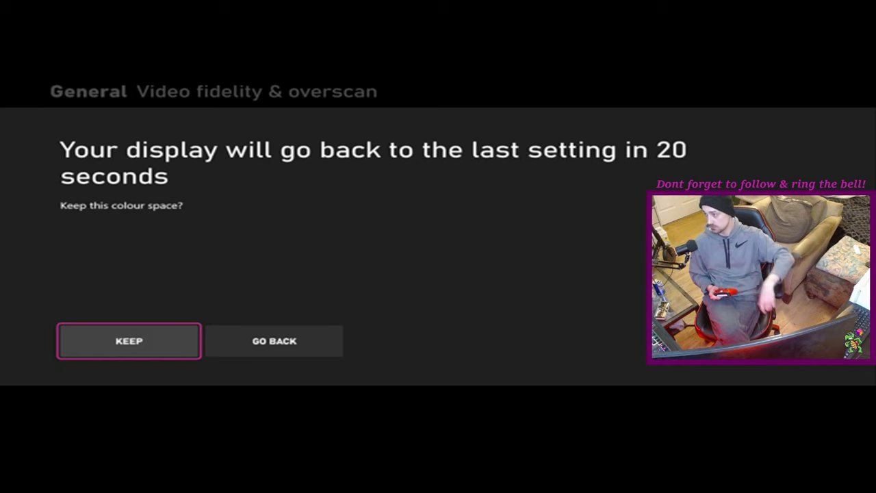
key("Return")
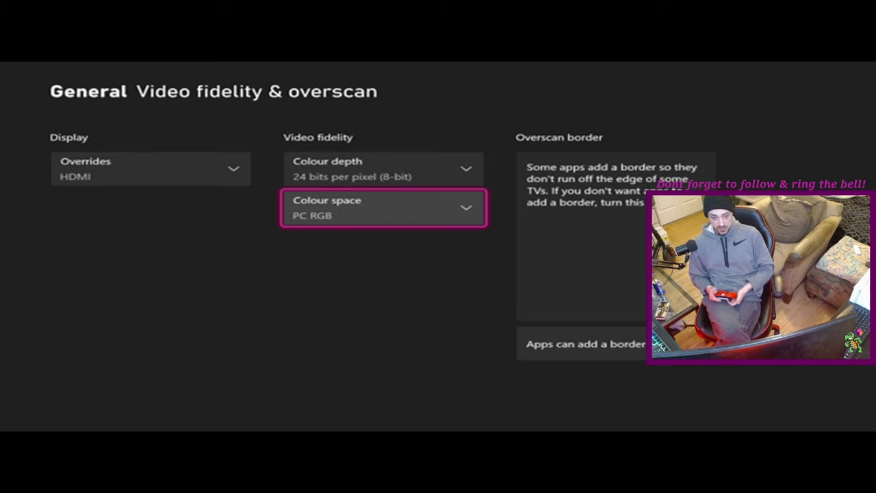
key("Escape")
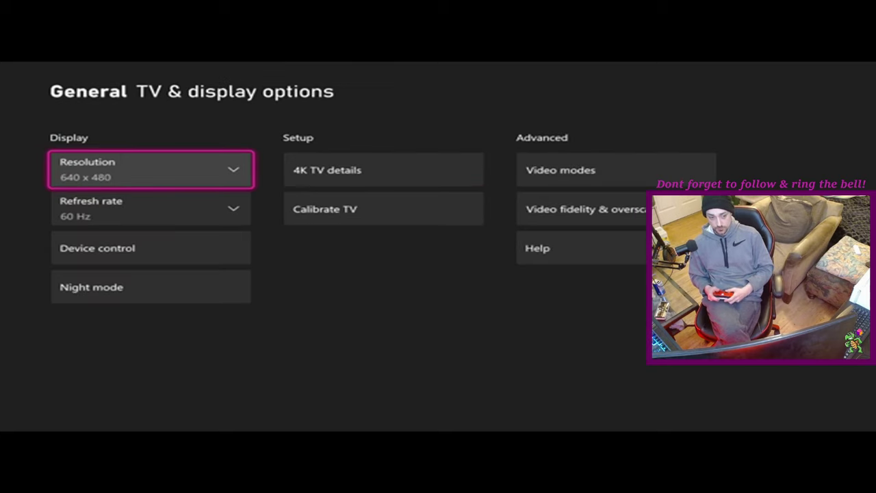
- Set the display resolution to 1080p
key("Down")
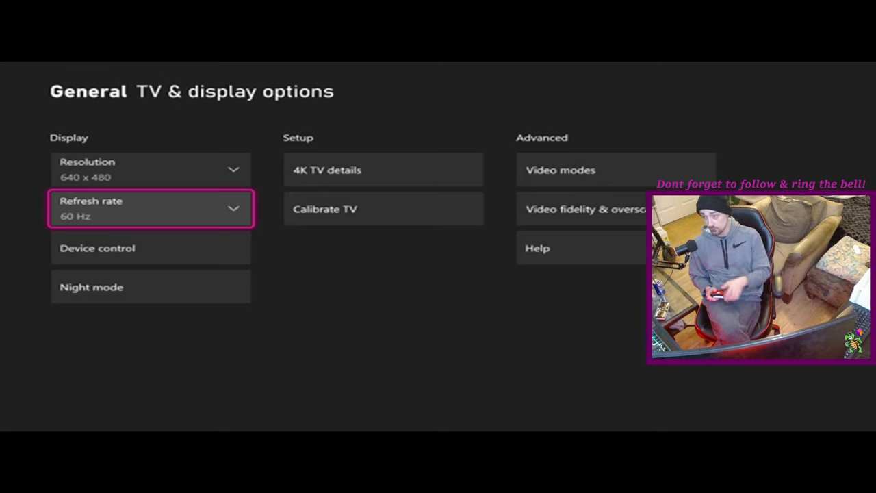
key("Up")
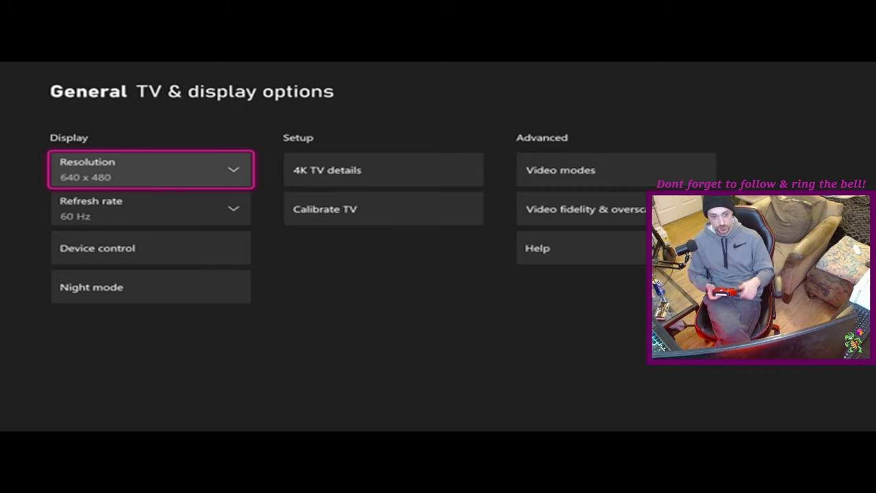
key("Return")
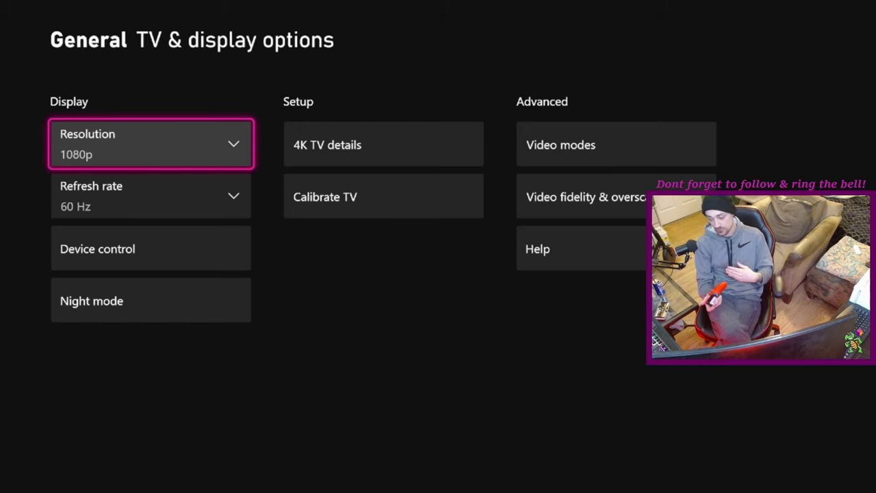
- Set the display refresh rate to 120 Hz and keep the change
key("Down")
key("Return")
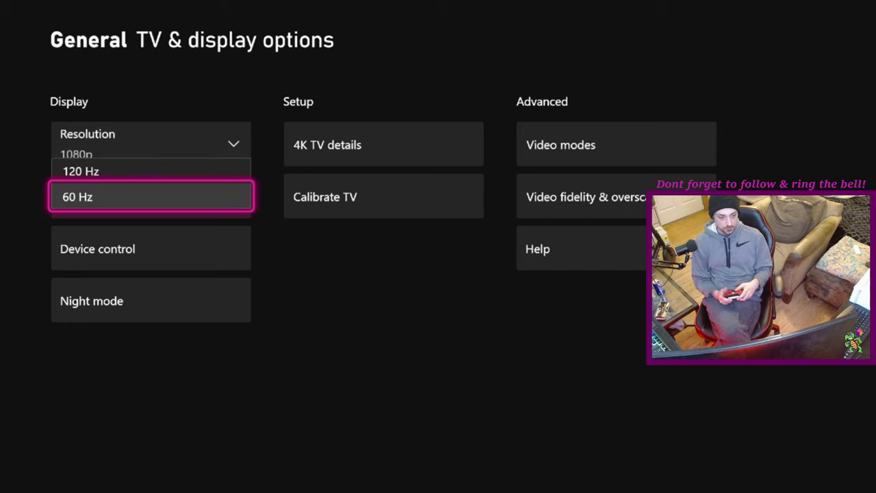
key("Up")
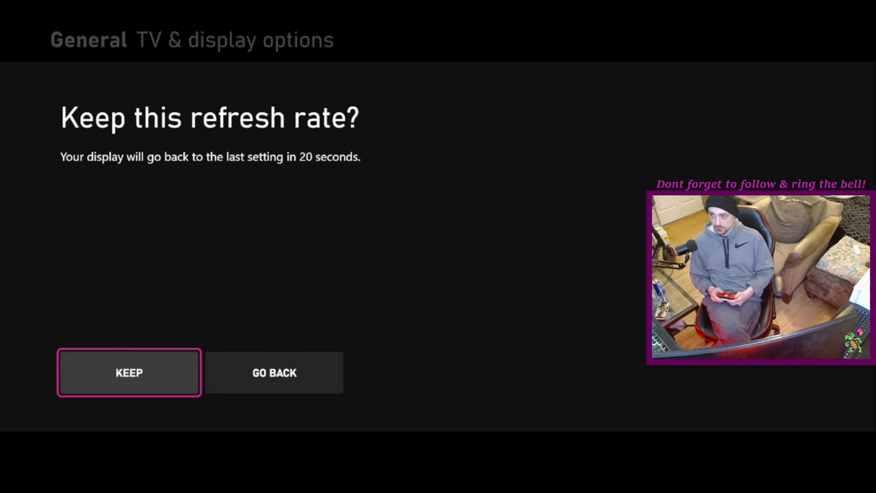
key("Return")
- Set the colour depth to 36 bits per pixel (12-bit) in the video fidelity settings and keep the change
key("Right")
key("Right")
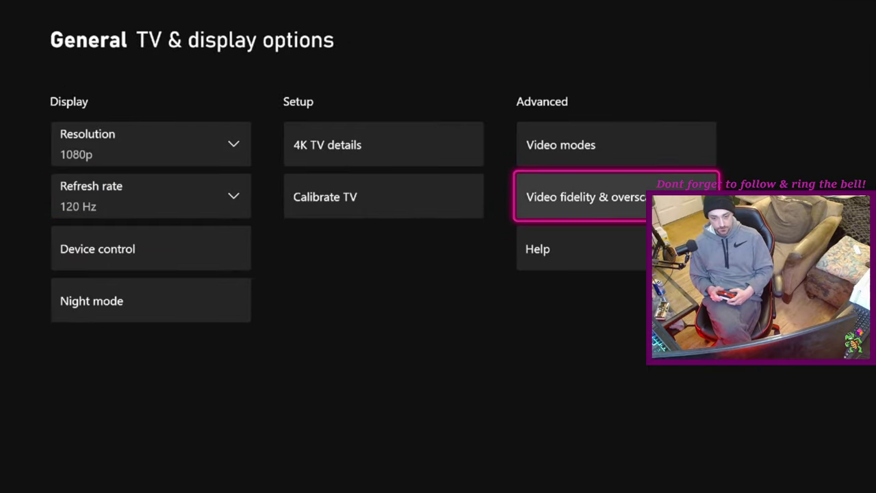
key("Return")
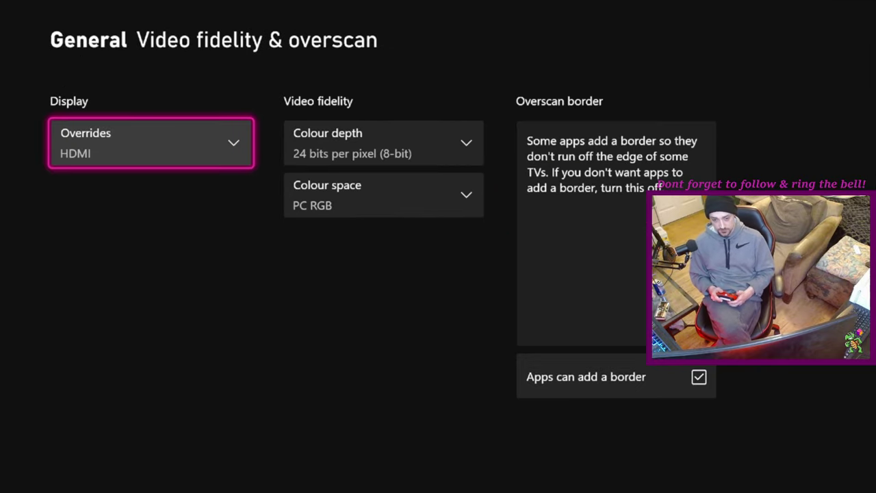
key("Right")
key("Return")
key("Down")
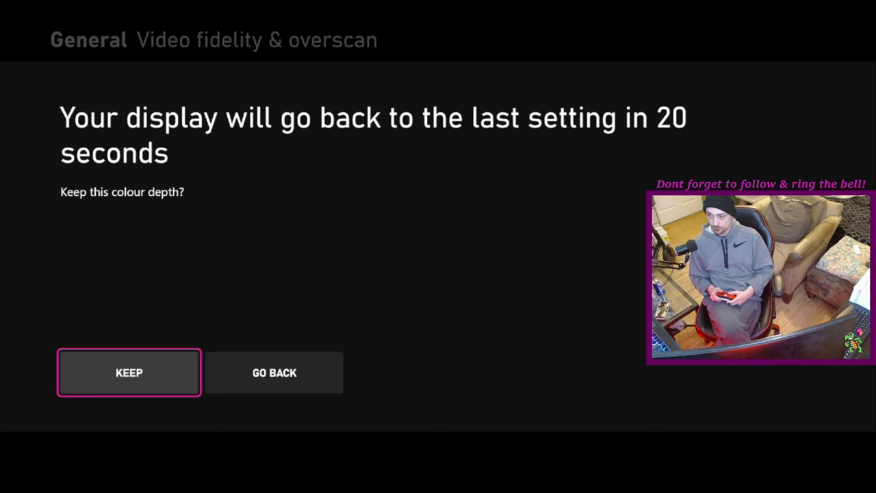
key("Return")
key("Escape")
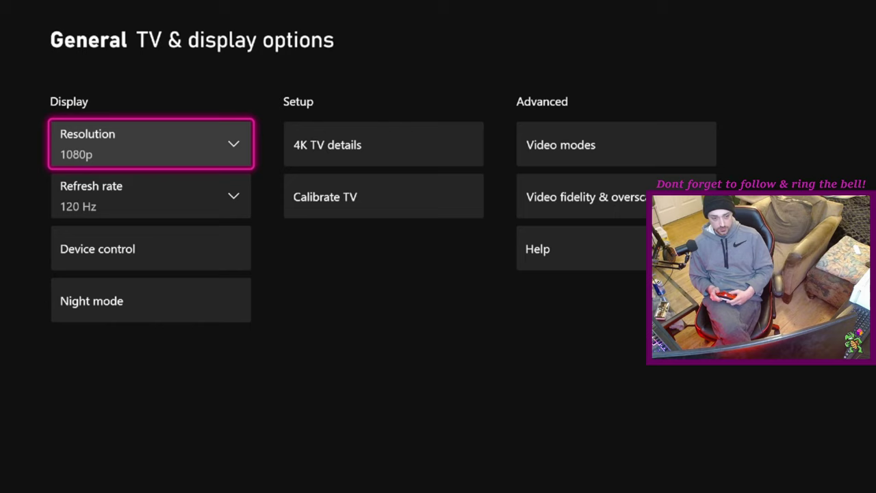
- Review the refresh rate, then check the colour depth and colour space in the video fidelity and overscan settings
key("Down")
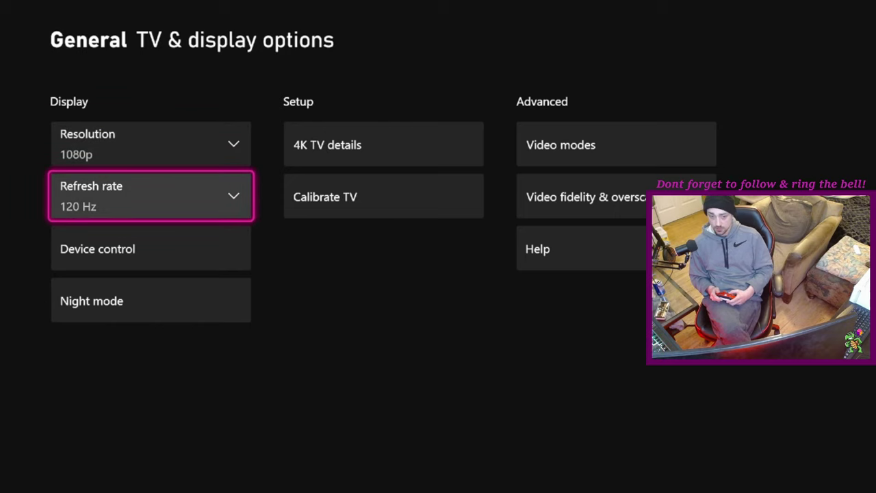
key("Right")
key("Right")
key("Return")
key("Right")
key("Down")
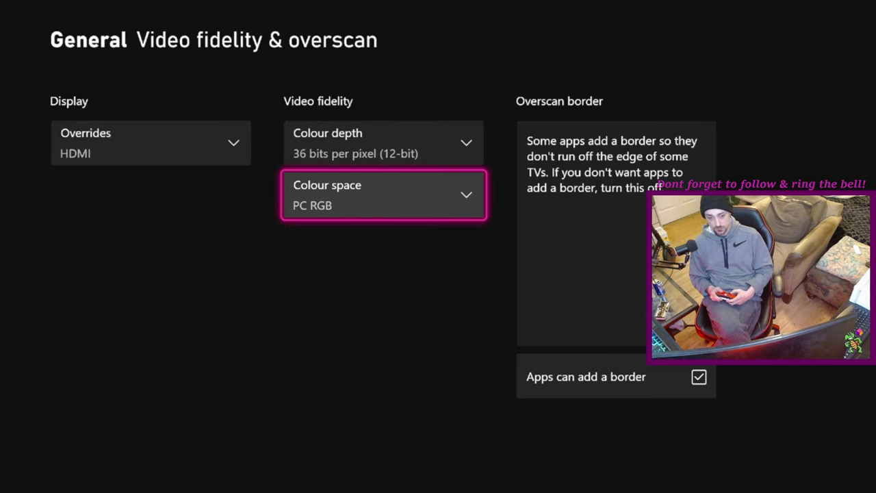
key("Up")
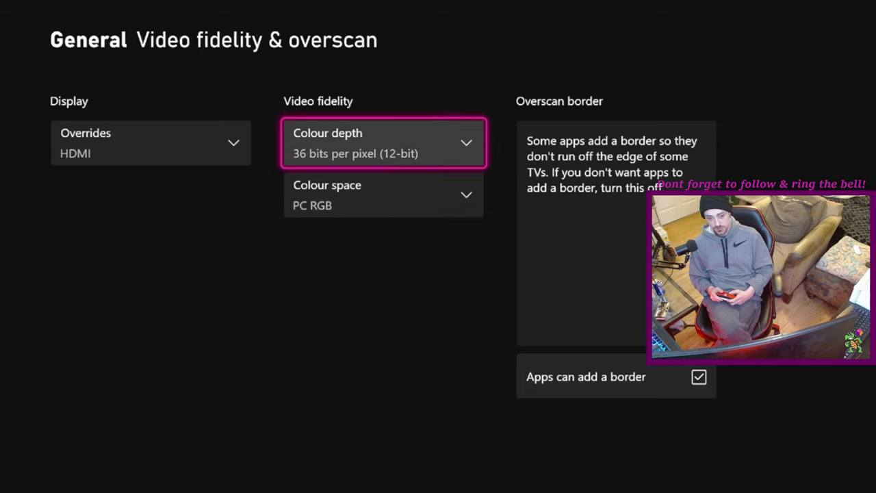